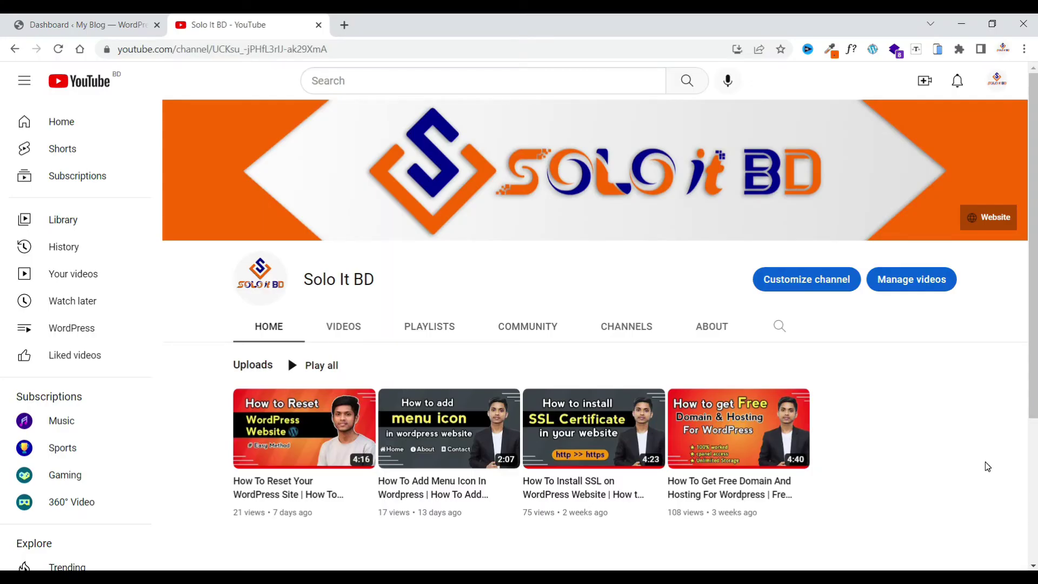
Switch to the WordPress dashboard and check the current core version on the updates page
{"action": "left_click", "coordinate": [108, 24]}
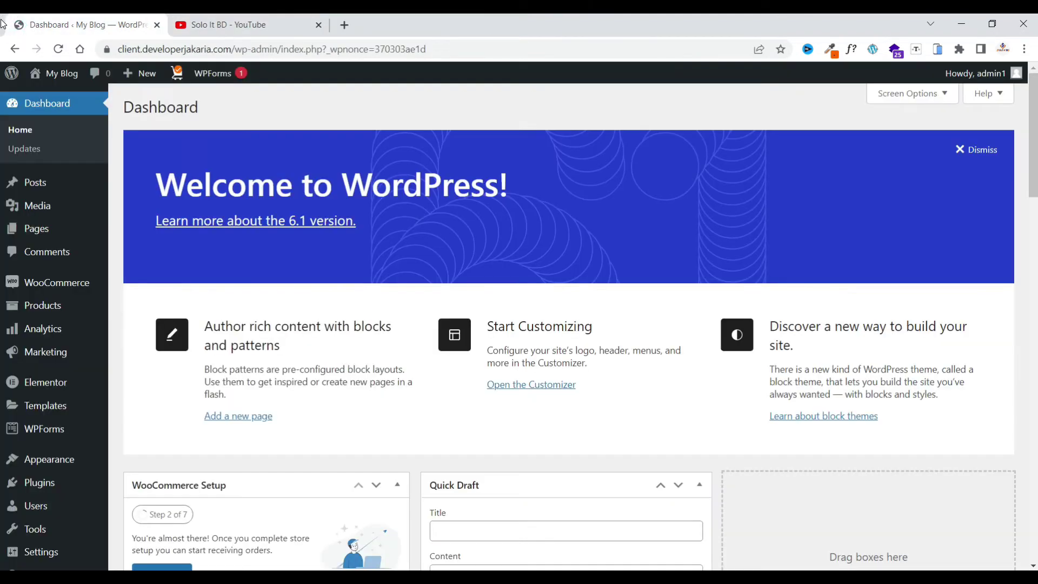
{"action": "left_click", "coordinate": [25, 149]}
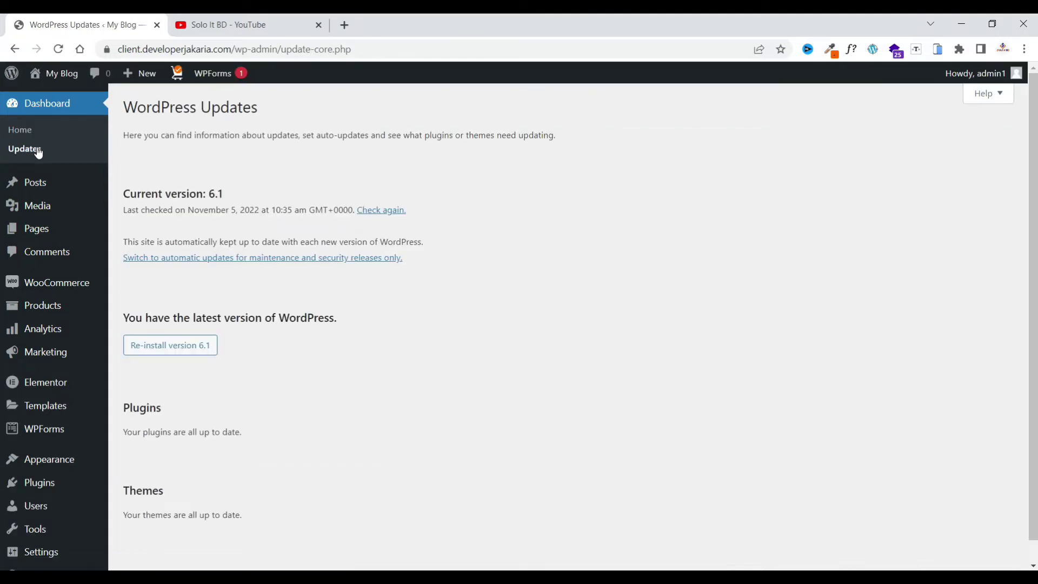
{"action": "left_click_drag", "start_coordinate": [124, 194], "coordinate": [223, 195]}
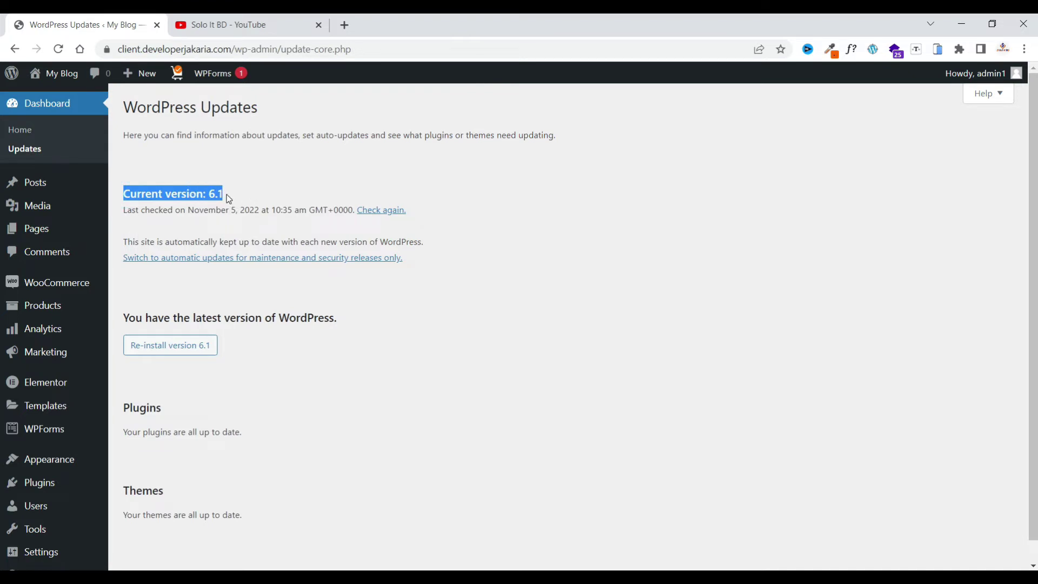
{"action": "left_click", "coordinate": [227, 196]}
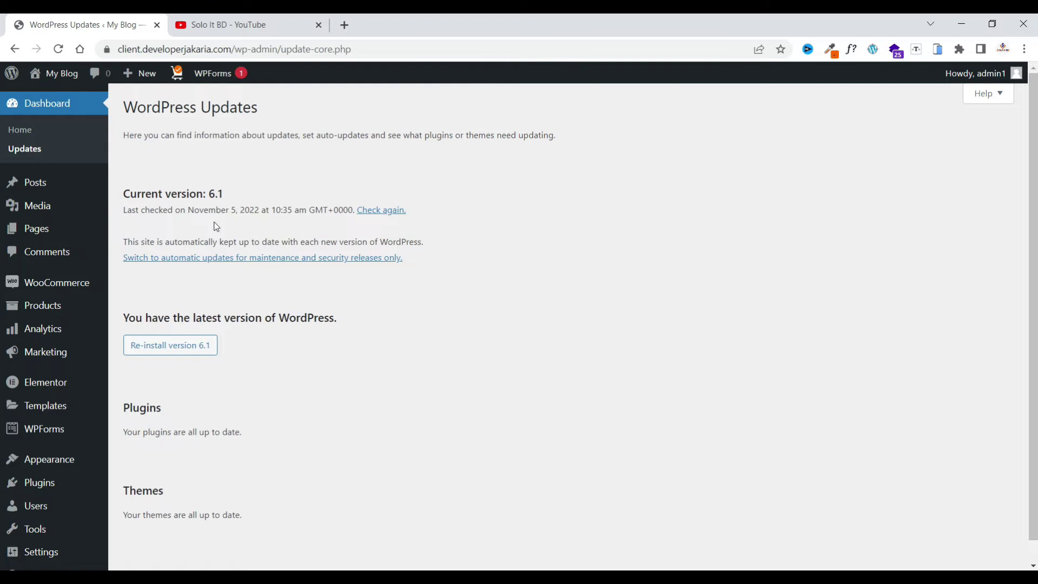
Search the plugin directory for "wp downgrade", then install and activate WP Downgrade | Specific Core Version
{"action": "mouse_move", "coordinate": [65, 488]}
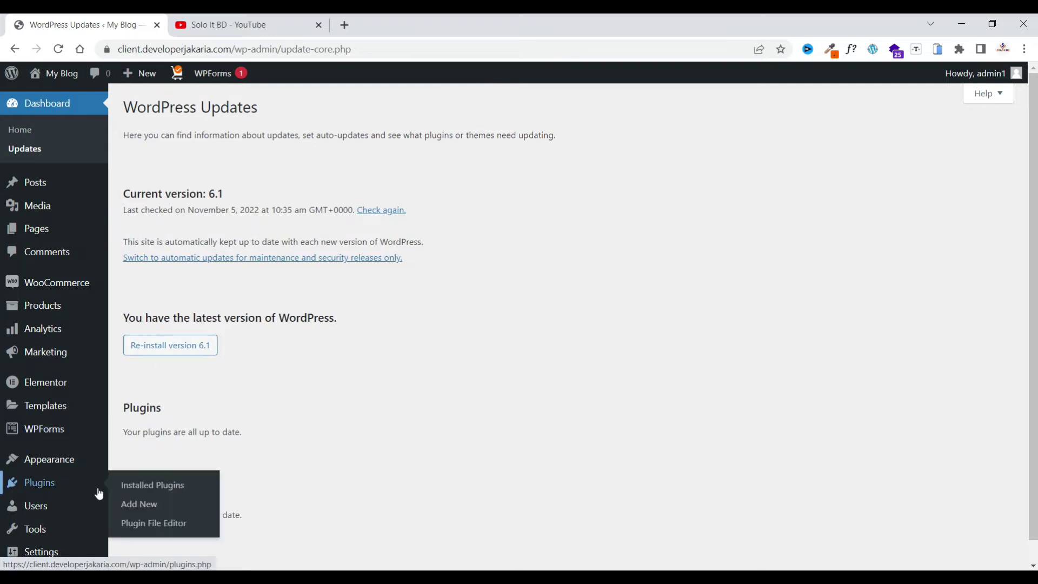
{"action": "left_click", "coordinate": [130, 507]}
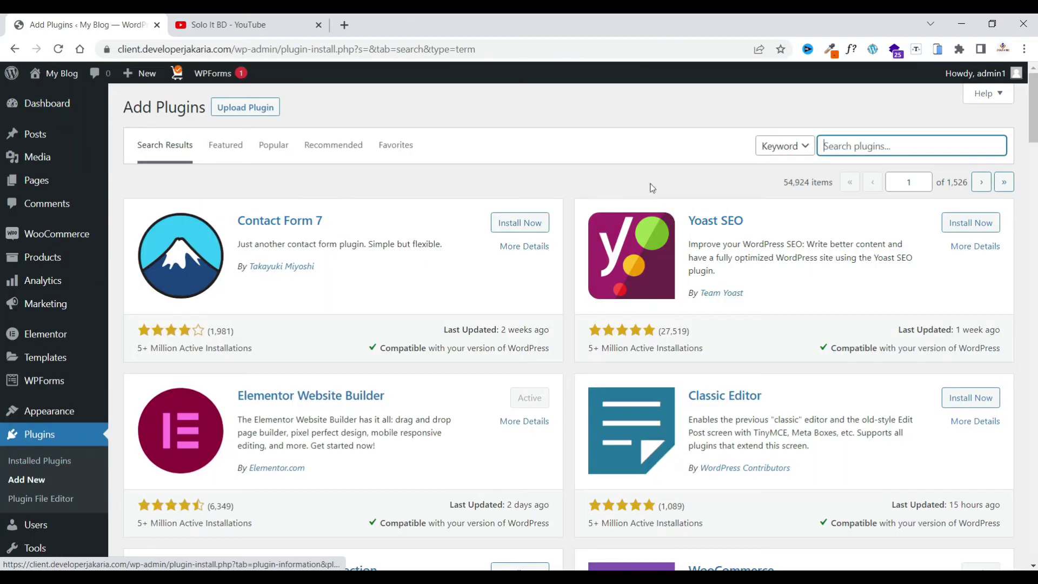
{"action": "left_click", "coordinate": [835, 142]}
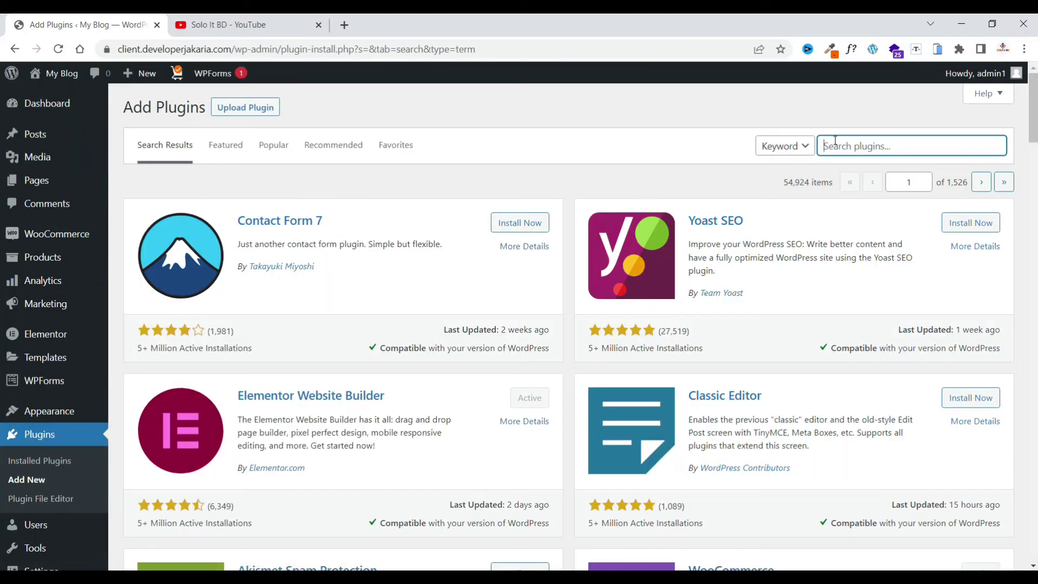
{"action": "type", "text": "wp down"}
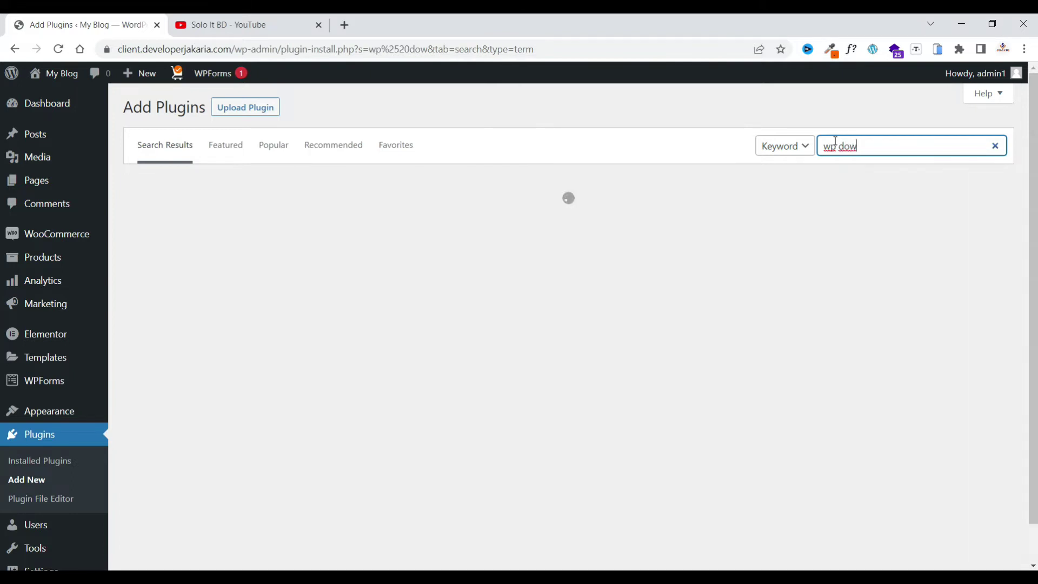
{"action": "type", "text": "grade"}
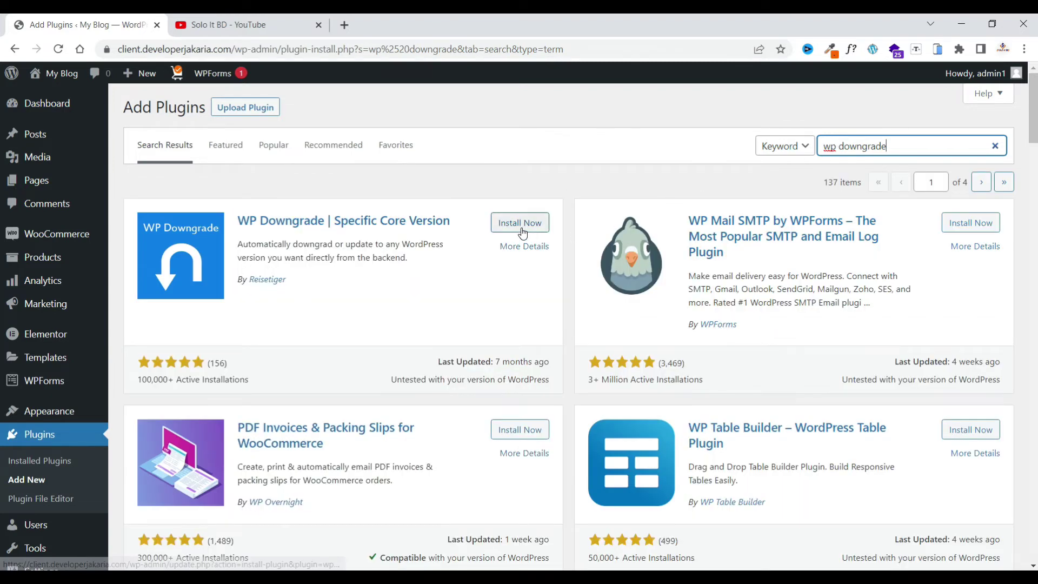
{"action": "left_click", "coordinate": [521, 229]}
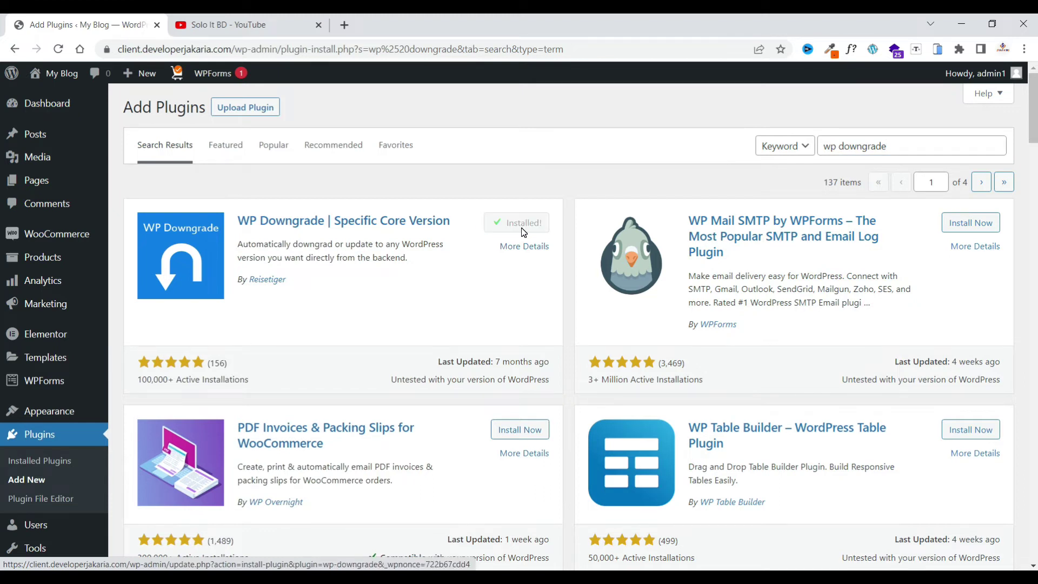
{"action": "left_click", "coordinate": [522, 232]}
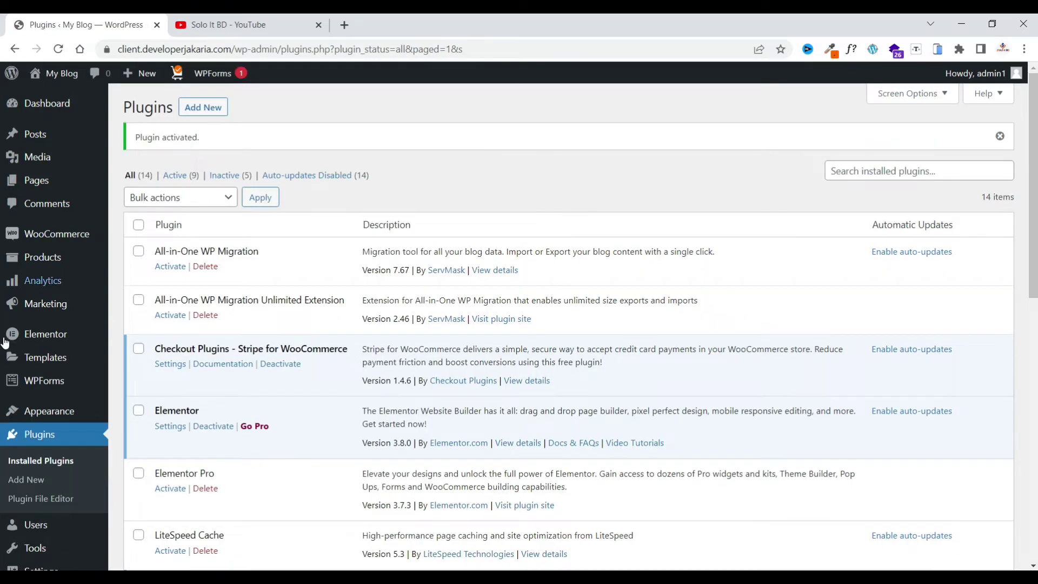
Open the WP Downgrade plugin's options and go to its WordPress target version
{"action": "scroll", "coordinate": [43, 281], "scroll_direction": "down", "scroll_amount": 4}
{"action": "mouse_move", "coordinate": [50, 537]}
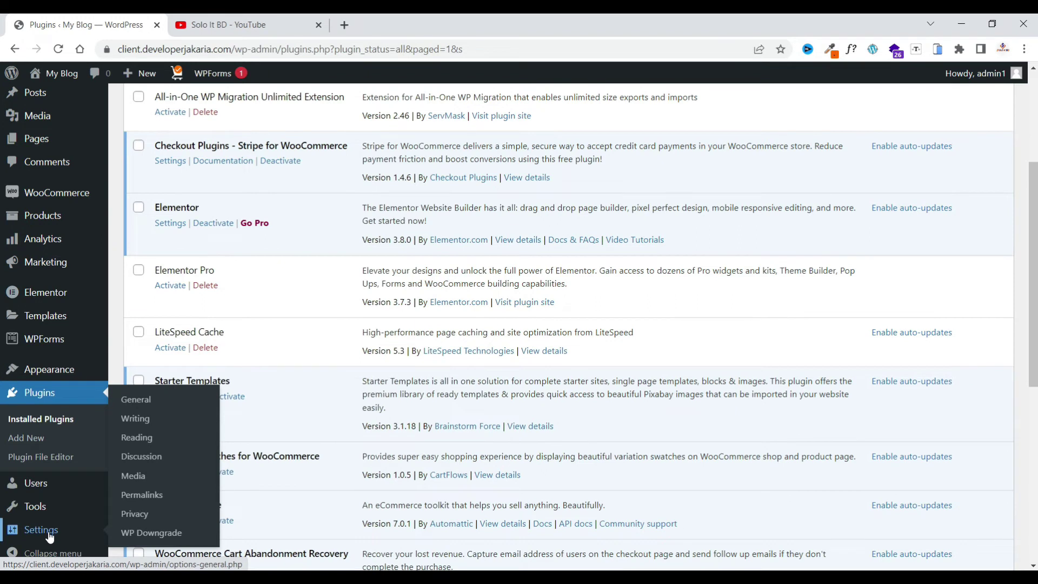
{"action": "left_click", "coordinate": [162, 540]}
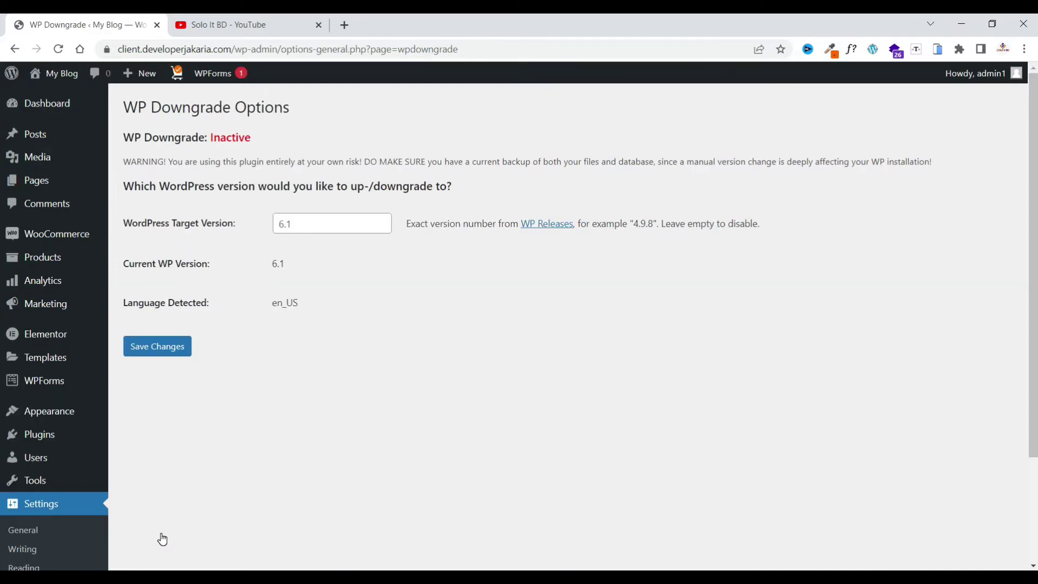
{"action": "left_click", "coordinate": [297, 222]}
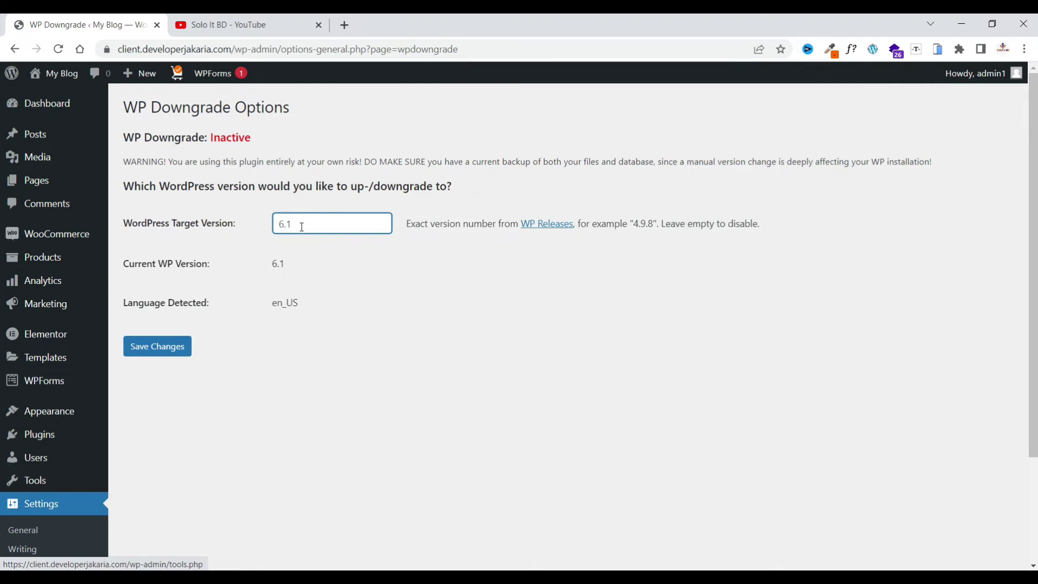
Search Google for "wp version" in a new browser tab and open the WordPress.org Release Archive
{"action": "left_click", "coordinate": [343, 25]}
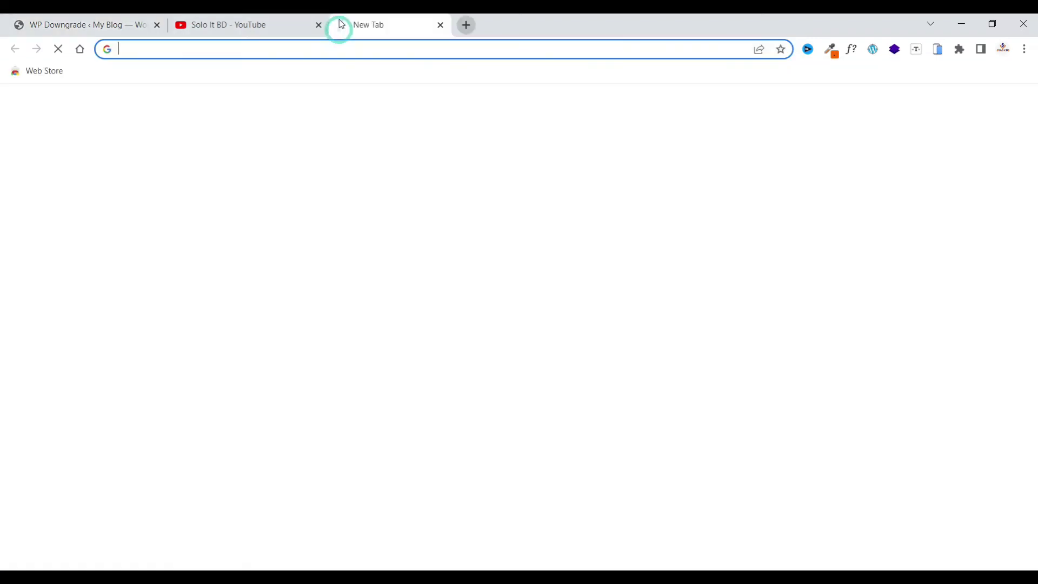
{"action": "left_click", "coordinate": [332, 47]}
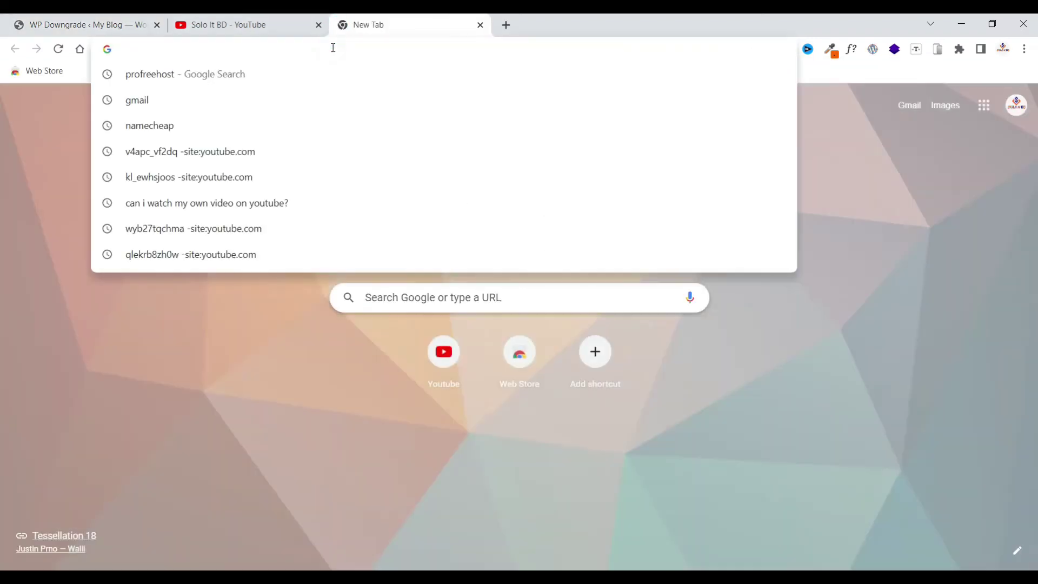
{"action": "type", "text": "wp ver"}
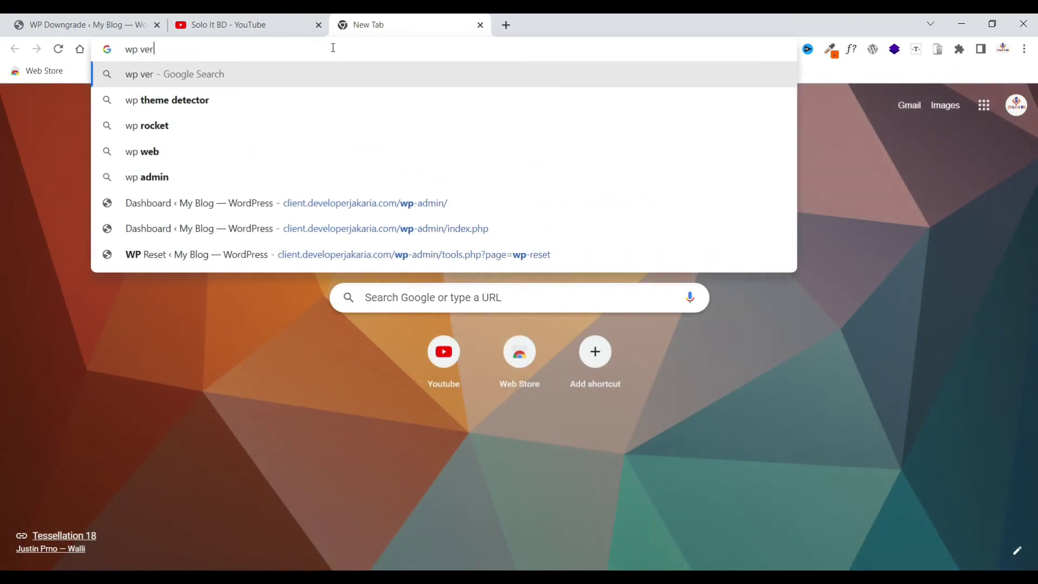
{"action": "type", "text": "sion"}
{"action": "key", "text": "Return"}
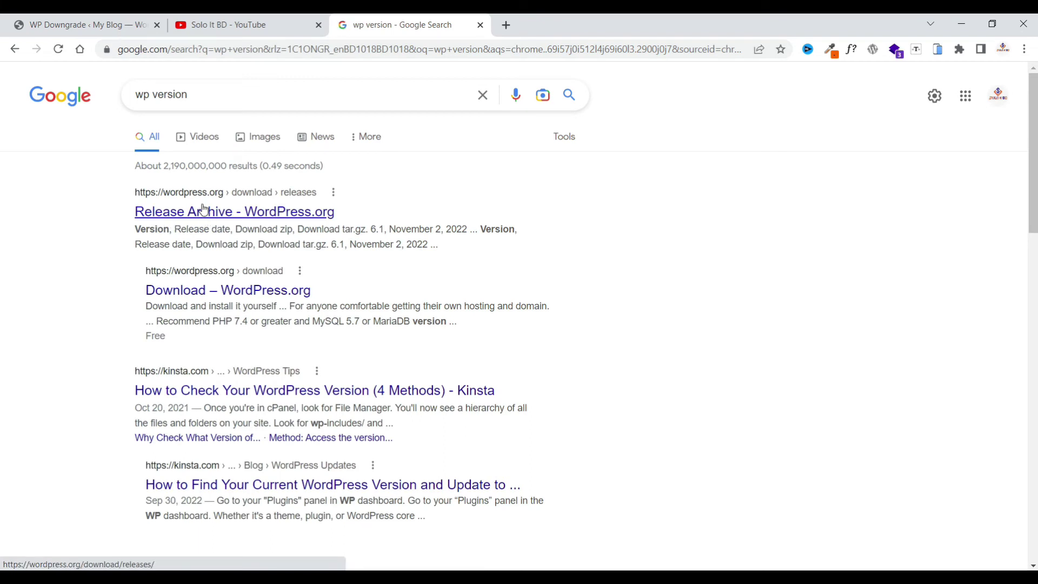
{"action": "left_click", "coordinate": [190, 202]}
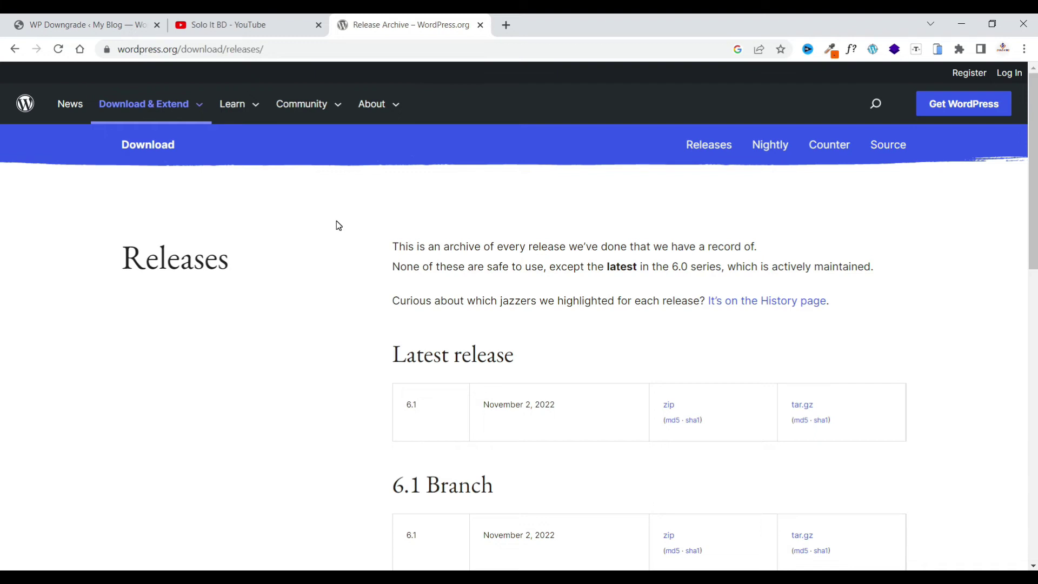
Look through the archived WordPress releases and pick out version 6.0.2 in the 6.0 series
{"action": "scroll", "coordinate": [373, 339], "scroll_direction": "down", "scroll_amount": 8}
{"action": "scroll", "coordinate": [376, 341], "scroll_direction": "up", "scroll_amount": 1}
{"action": "scroll", "coordinate": [376, 341], "scroll_direction": "down", "scroll_amount": 3}
{"action": "scroll", "coordinate": [376, 342], "scroll_direction": "up", "scroll_amount": 2}
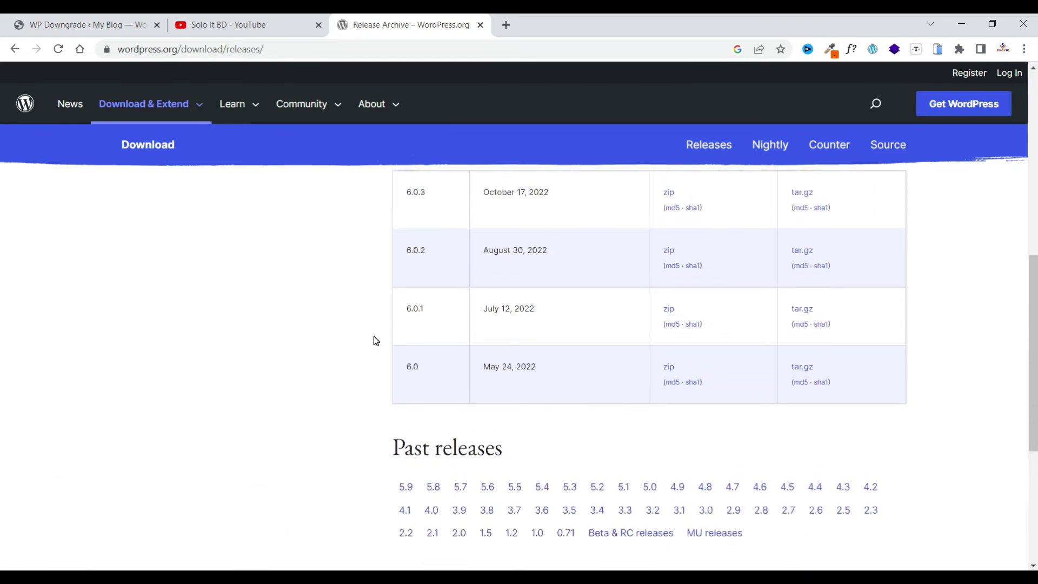
{"action": "left_click", "coordinate": [425, 311]}
{"action": "left_click_drag", "start_coordinate": [430, 251], "coordinate": [403, 251]}
Return to the WP Downgrade options, set the WordPress target version to 6.0.2 and save the changes
{"action": "left_click", "coordinate": [24, 22]}
{"action": "left_click", "coordinate": [303, 222]}
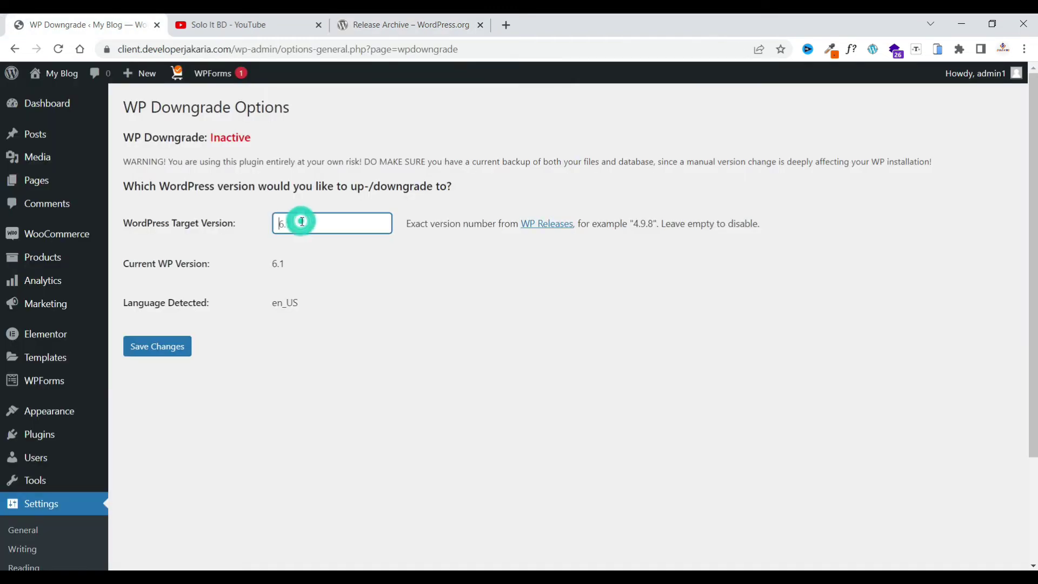
{"action": "key", "text": "BackSpace"}
{"action": "key", "text": "BackSpace"}
{"action": "type", "text": ".0.2"}
{"action": "left_click", "coordinate": [162, 357]}
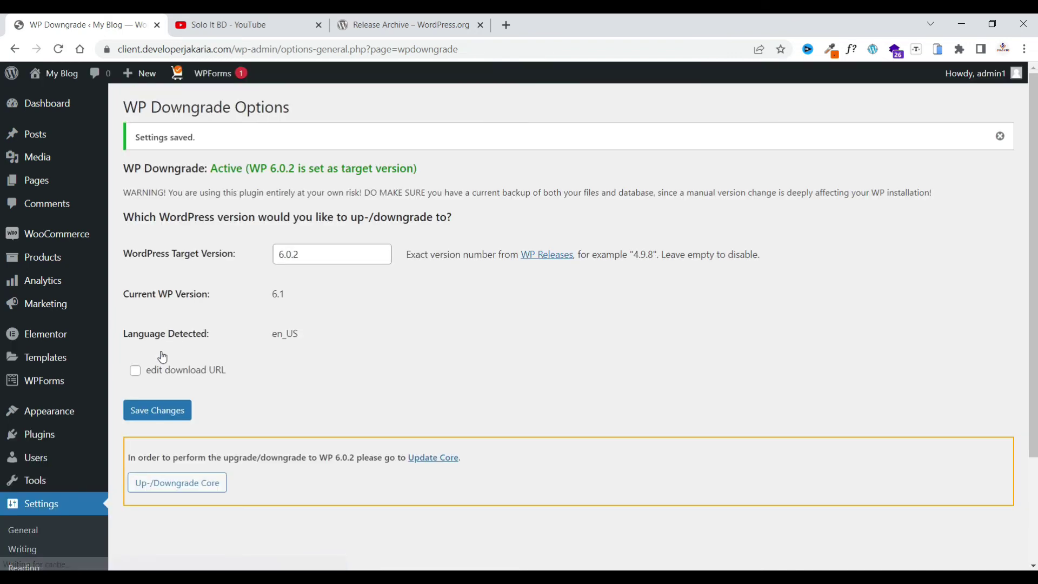
Go to the core update page from the WP Downgrade options and re-install WordPress as version 6.0.2
{"action": "scroll", "coordinate": [166, 355], "scroll_direction": "down", "scroll_amount": 1}
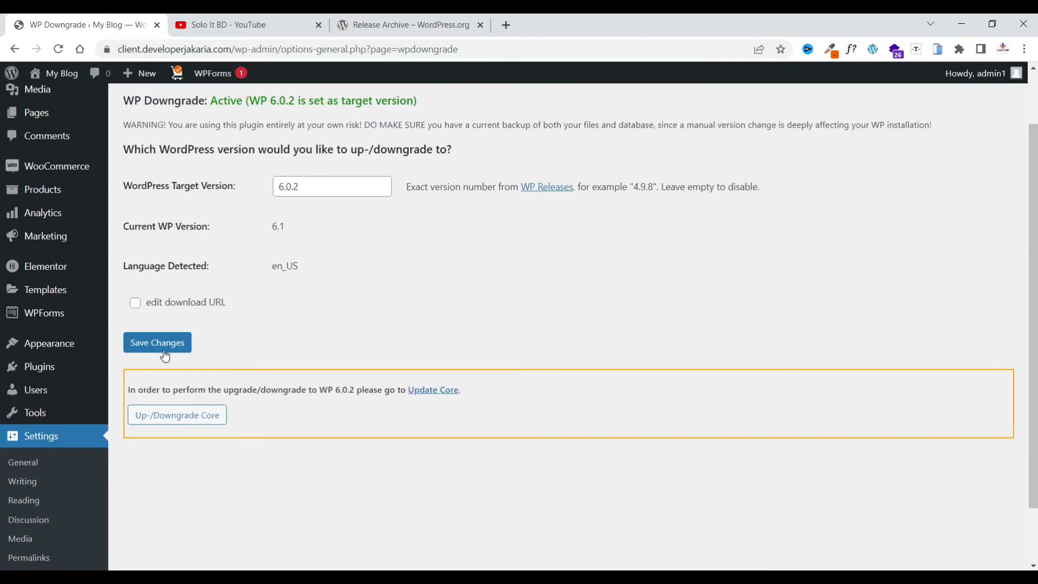
{"action": "left_click", "coordinate": [432, 397]}
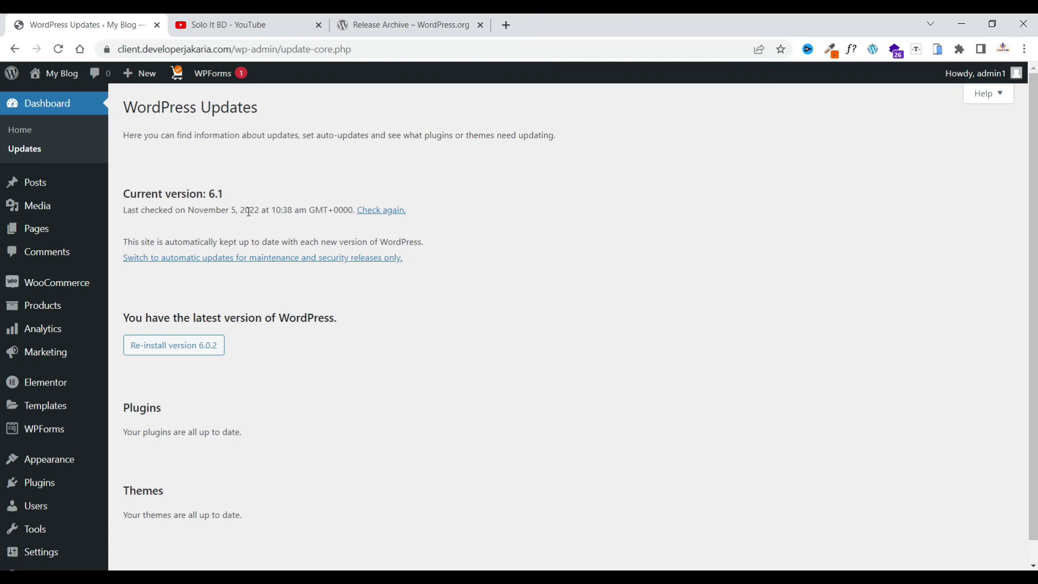
{"action": "left_click_drag", "start_coordinate": [236, 197], "coordinate": [128, 198]}
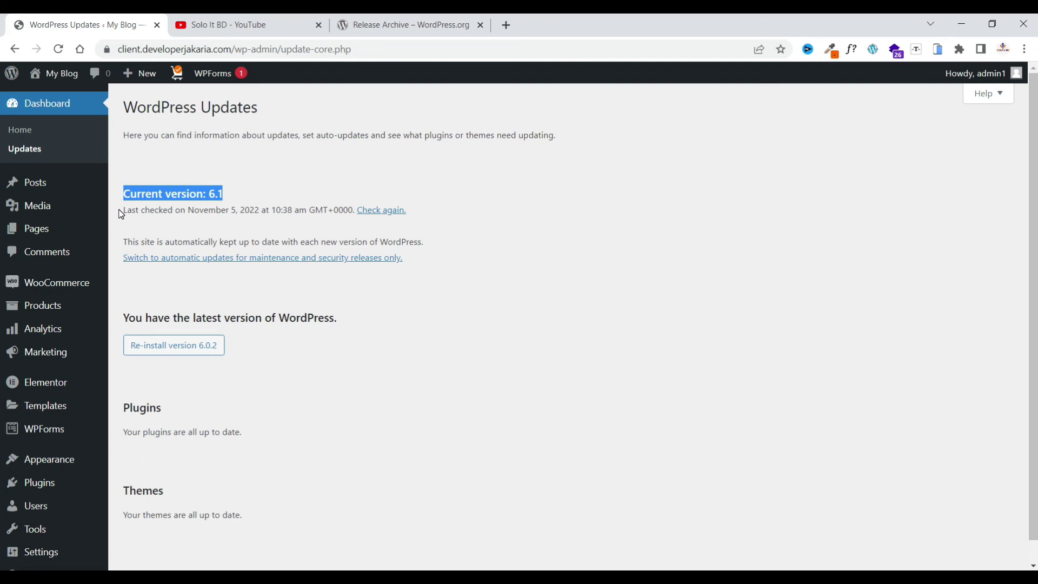
{"action": "left_click", "coordinate": [168, 354]}
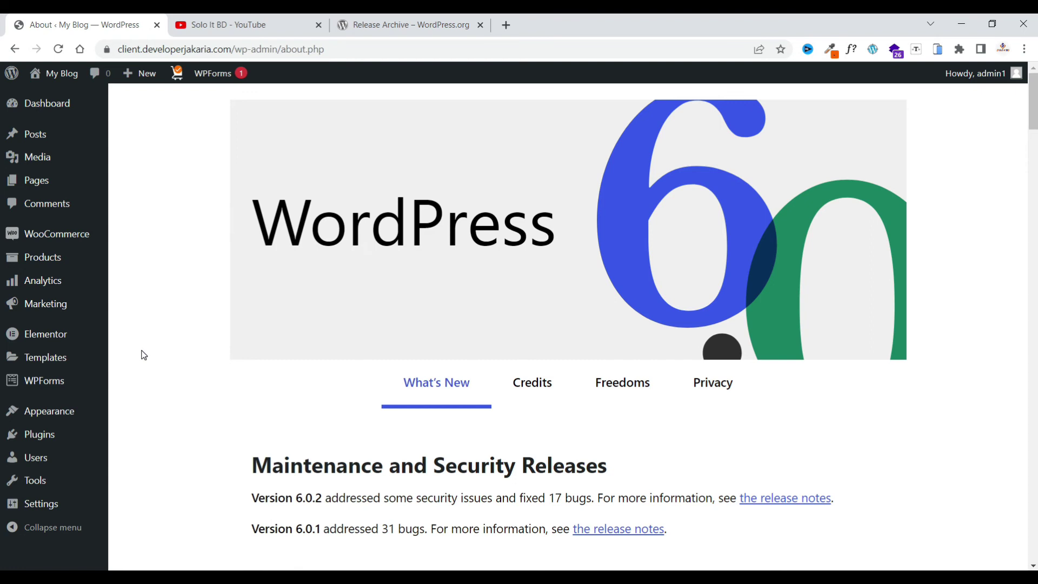
Reopen the WordPress updates page and check the current version after the downgrade
{"action": "mouse_move", "coordinate": [56, 109]}
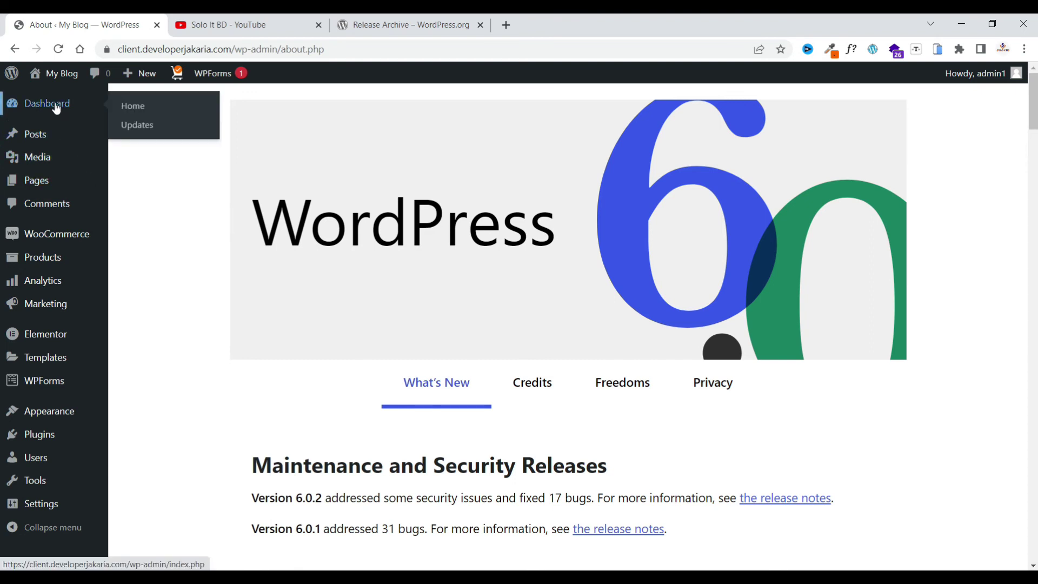
{"action": "left_click", "coordinate": [144, 128]}
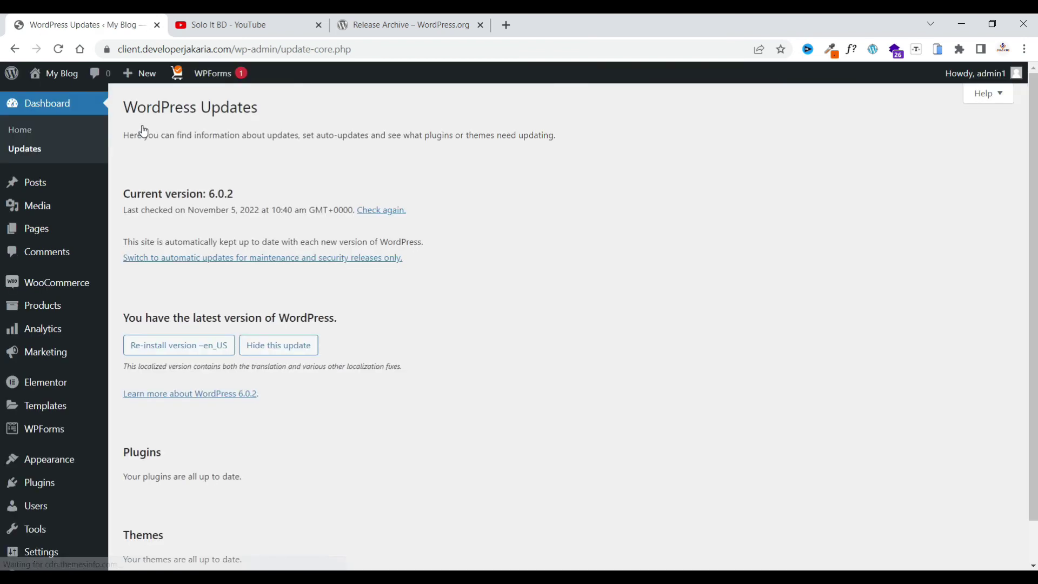
{"action": "left_click_drag", "start_coordinate": [127, 194], "coordinate": [239, 194]}
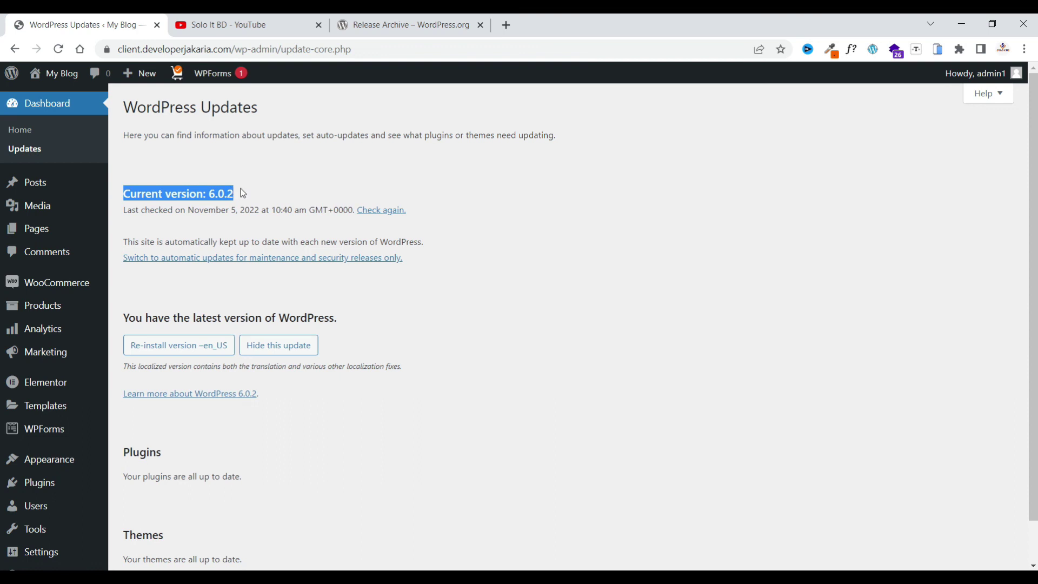
{"action": "left_click", "coordinate": [242, 188]}
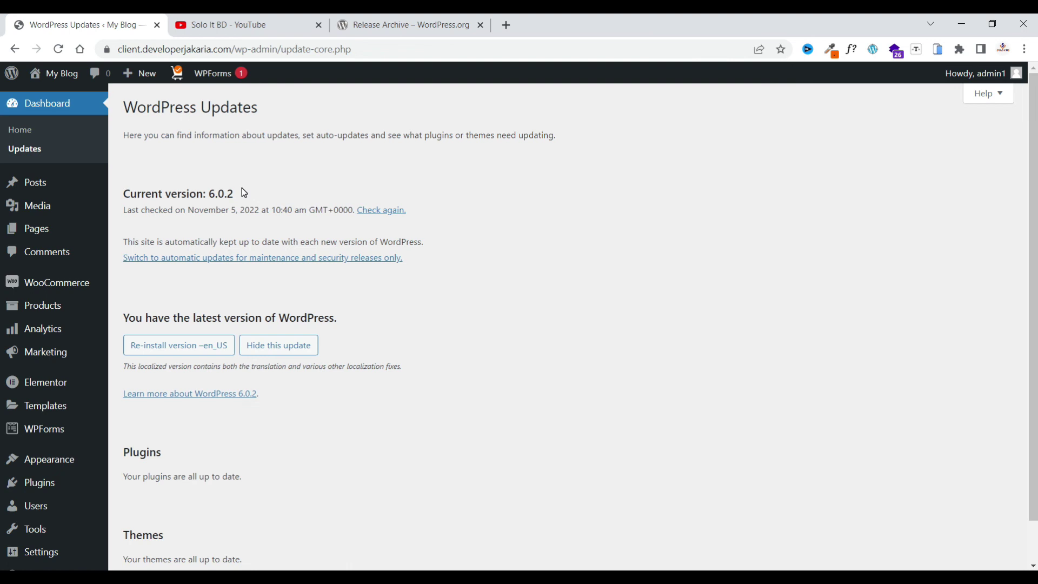